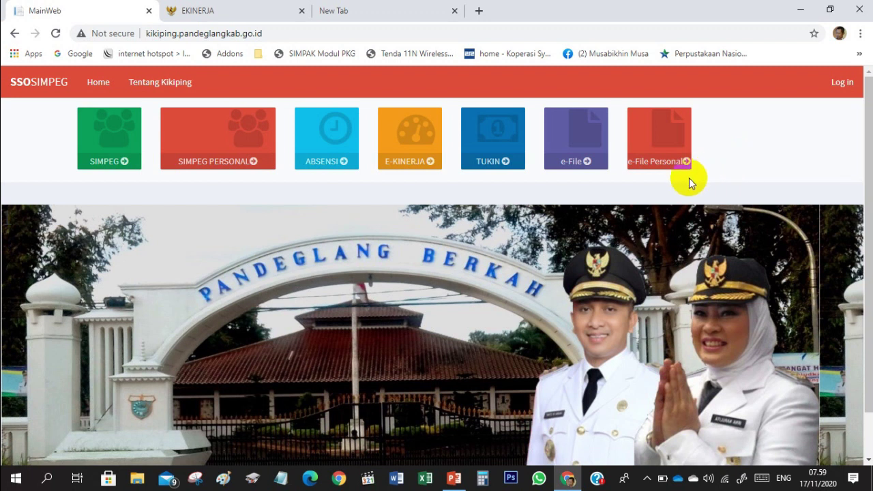
click(334, 68)
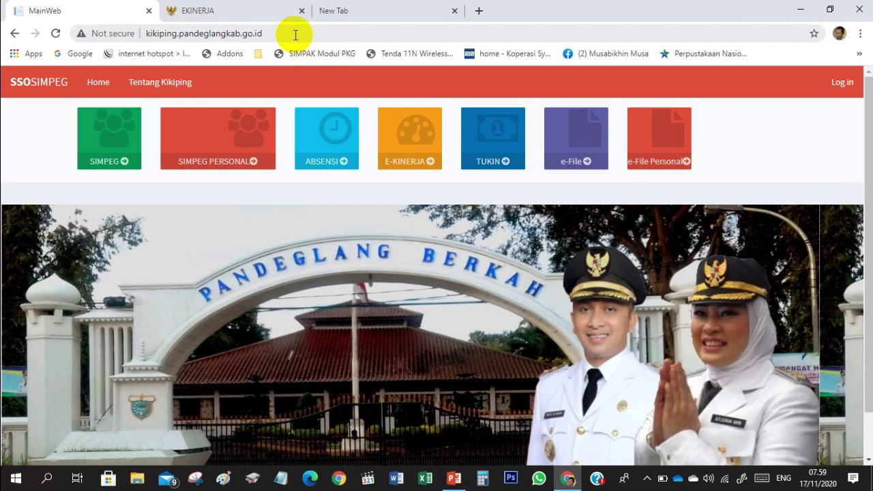
click(672, 169)
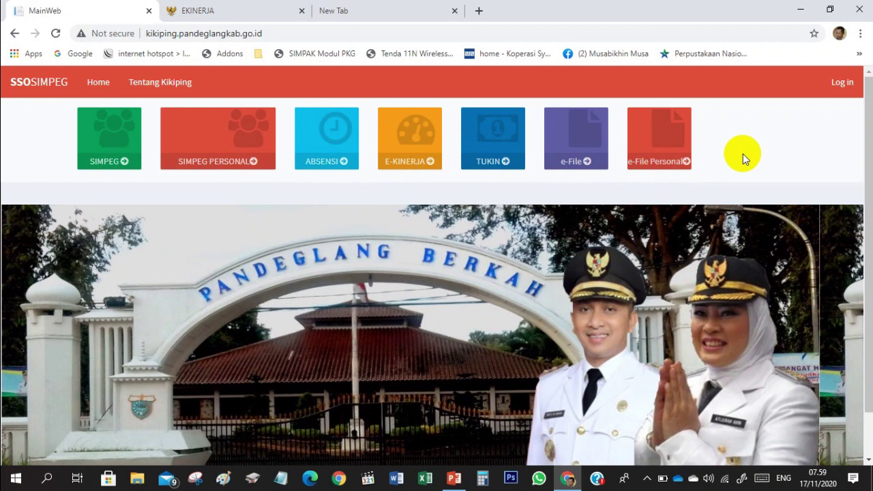
click(666, 175)
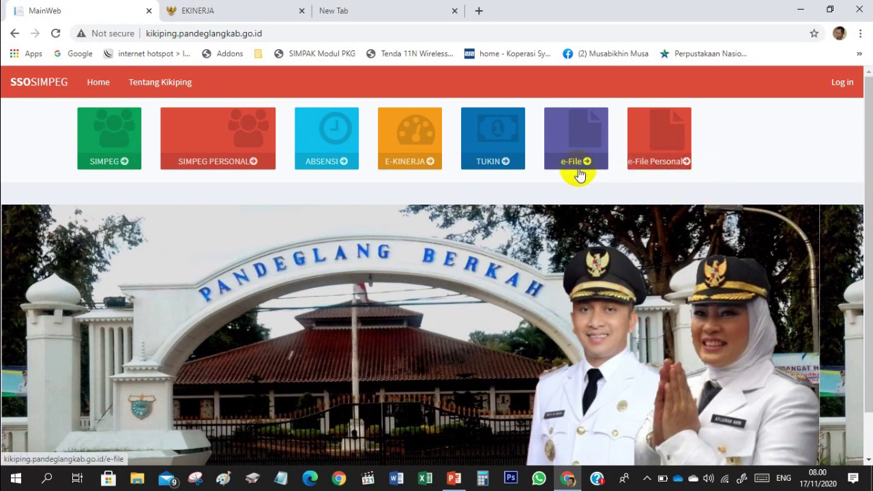
Open the DES (Daily Evaluation System) application through E-Kinerja and close the older duplicate EKINERJA page.
click(418, 164)
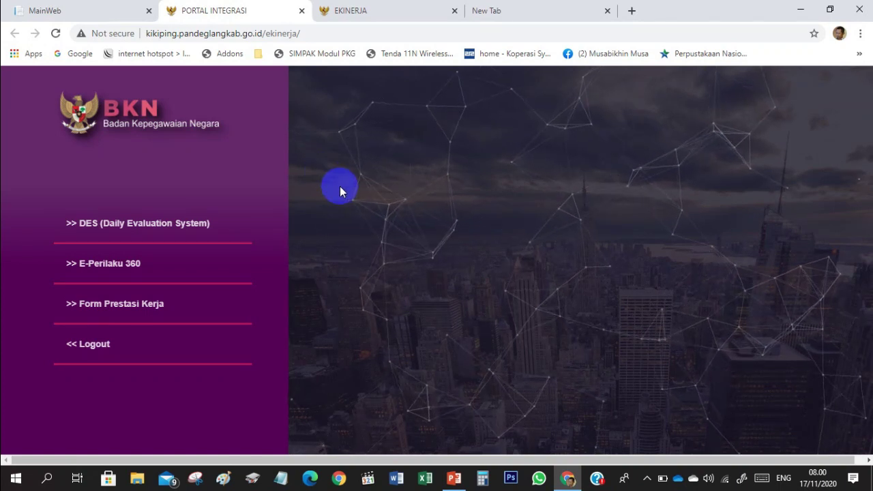
click(175, 227)
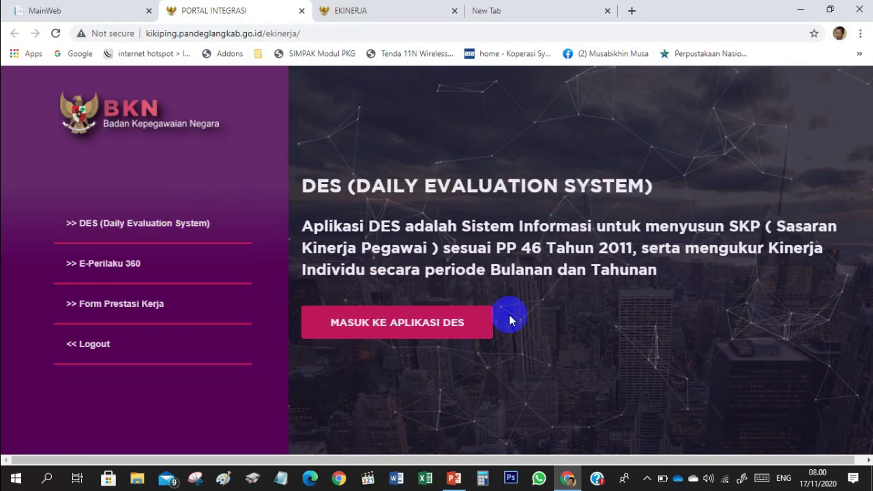
click(421, 320)
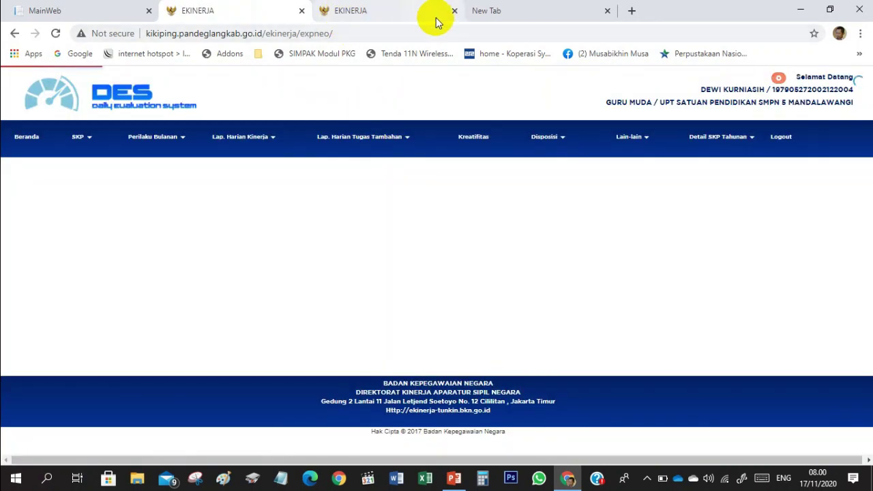
click(455, 12)
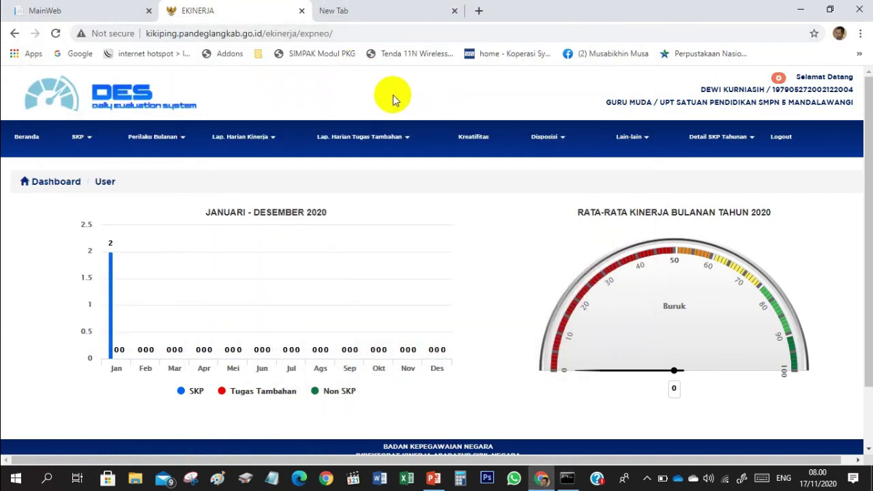
Open the SKP targets for the period 02 Jan 2020 - 31 Dec 2020 in the annual targets and realisation.
mouse_move(308, 308)
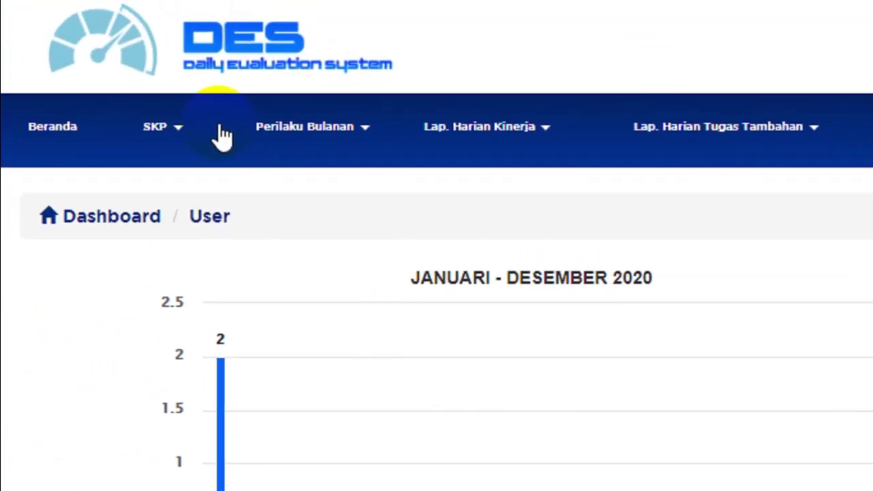
click(182, 129)
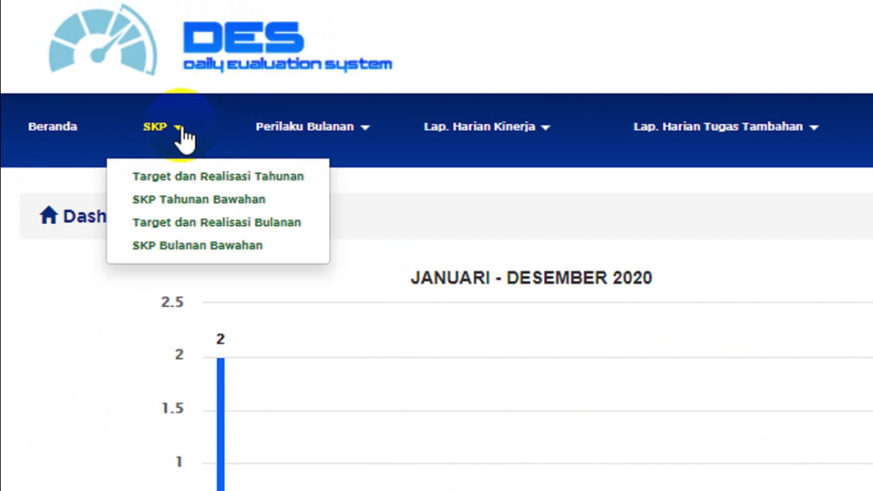
click(178, 176)
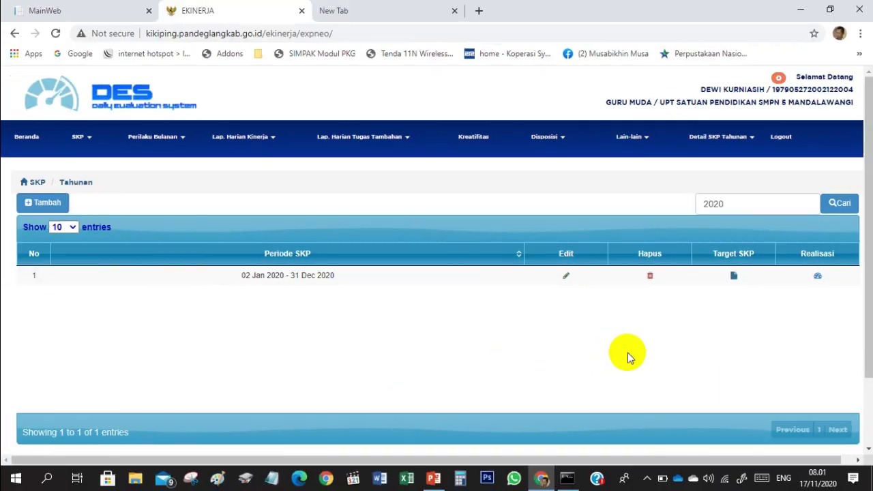
click(734, 276)
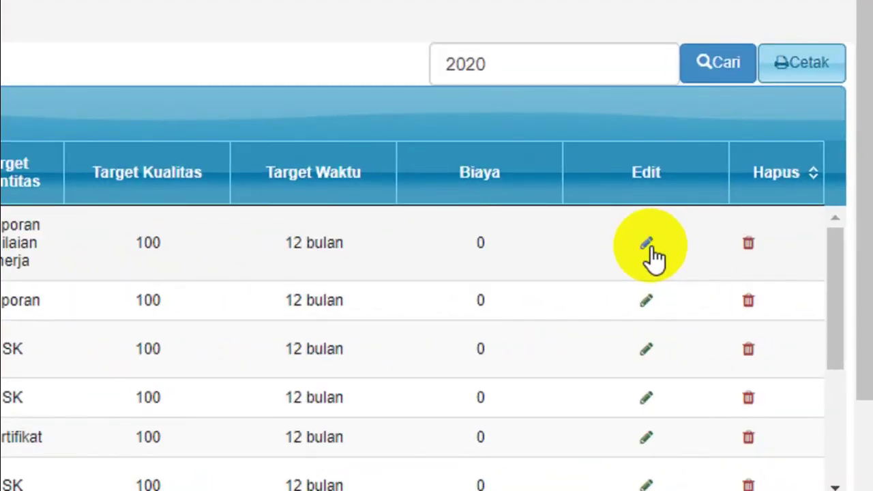
Edit the first annual activity, search the GURU MUDA activities for "merencanakan" and copy in the pembelajaran item worth 19.5 credits.
click(651, 246)
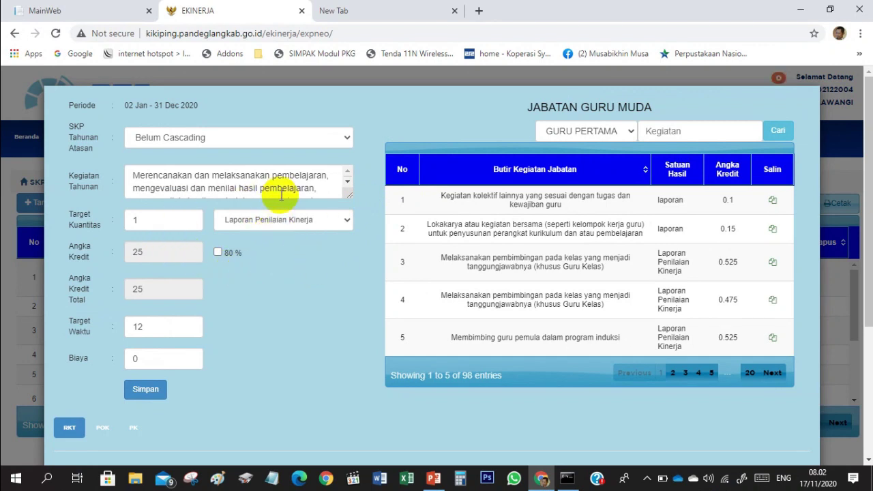
click(631, 134)
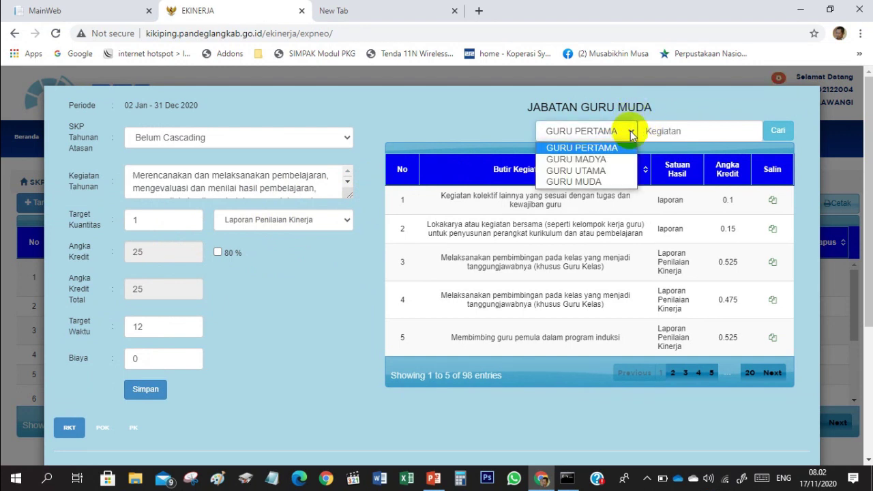
click(606, 182)
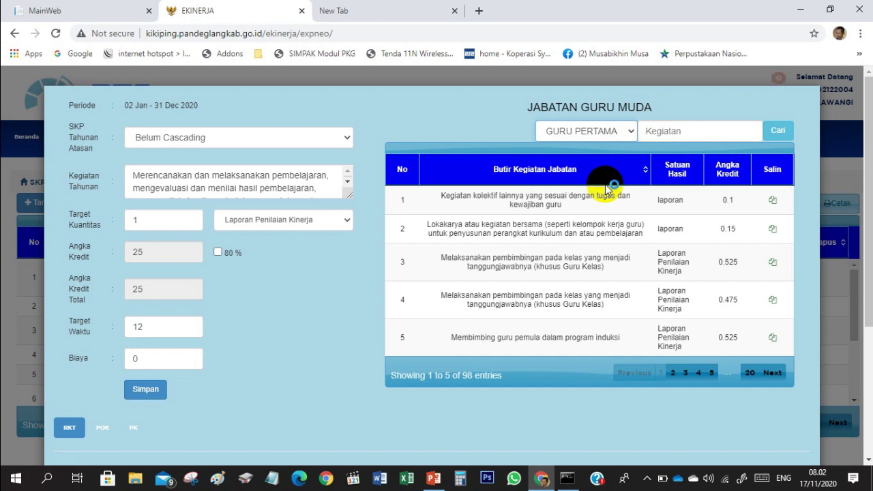
click(683, 134)
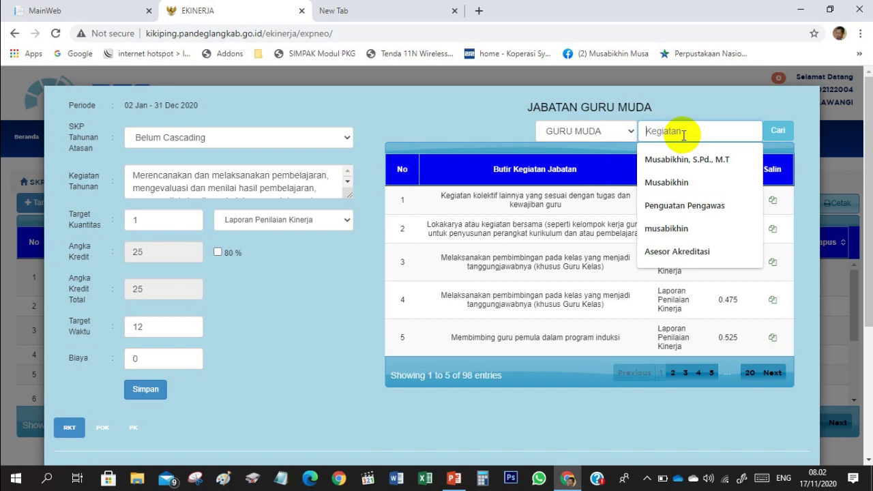
text(merencn)
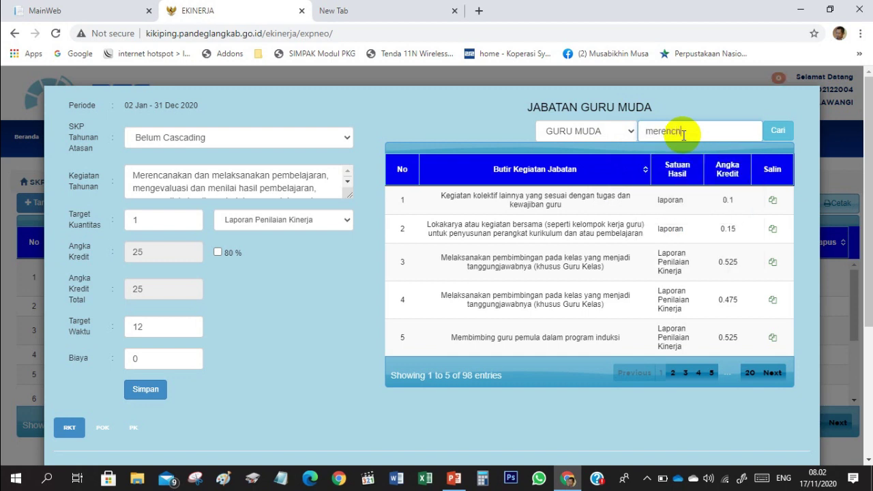
key(BackSpace)
text(anakan)
click(780, 133)
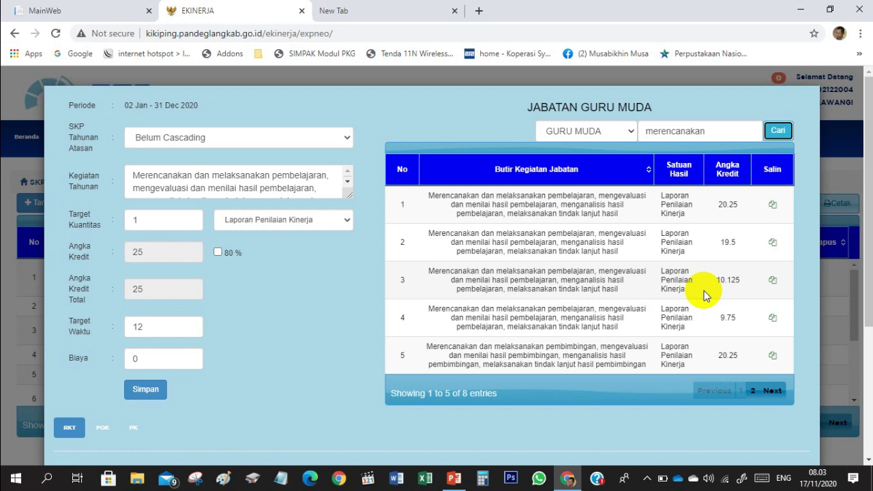
click(773, 244)
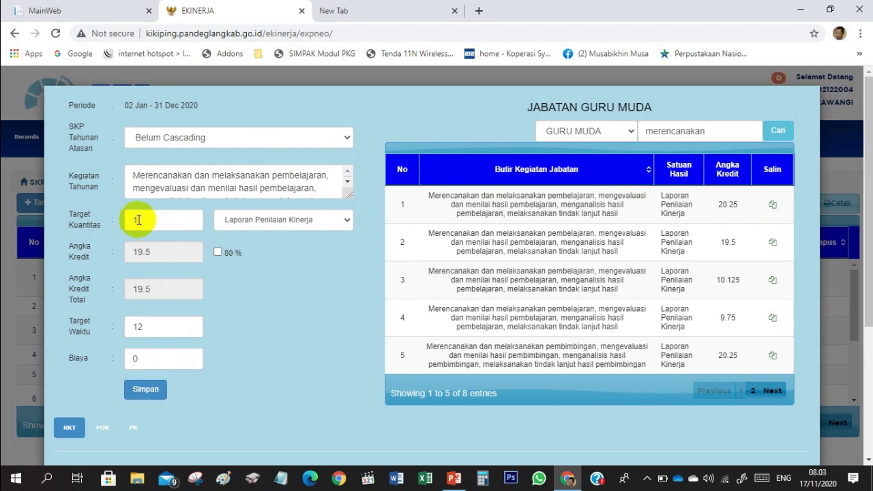
Try a target quantity of 12 for the first activity, and restore the quantity to 1.
text(1)
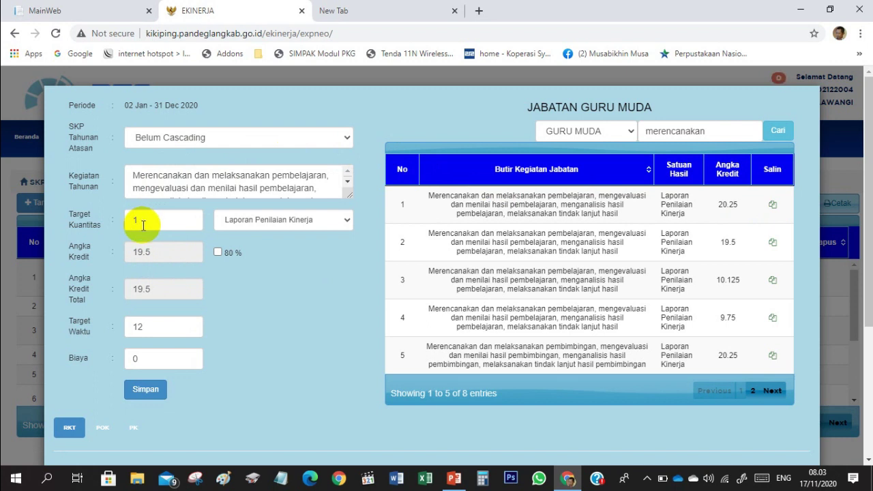
click(144, 221)
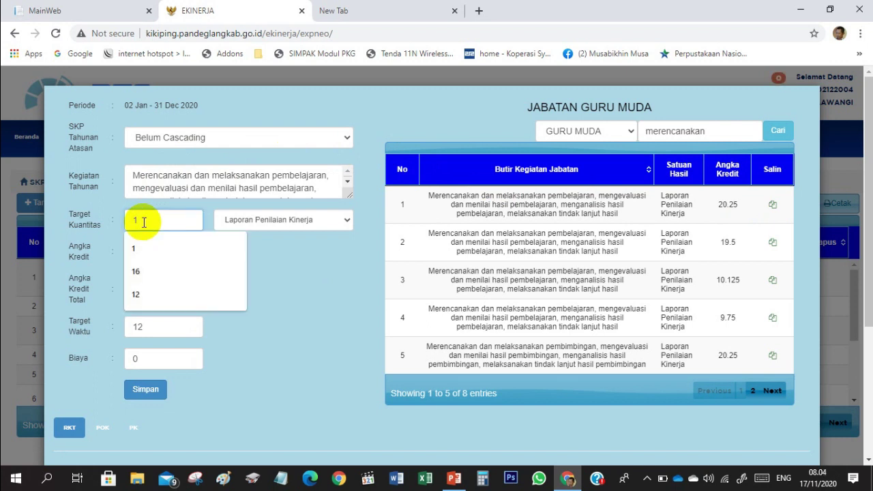
key(BackSpace)
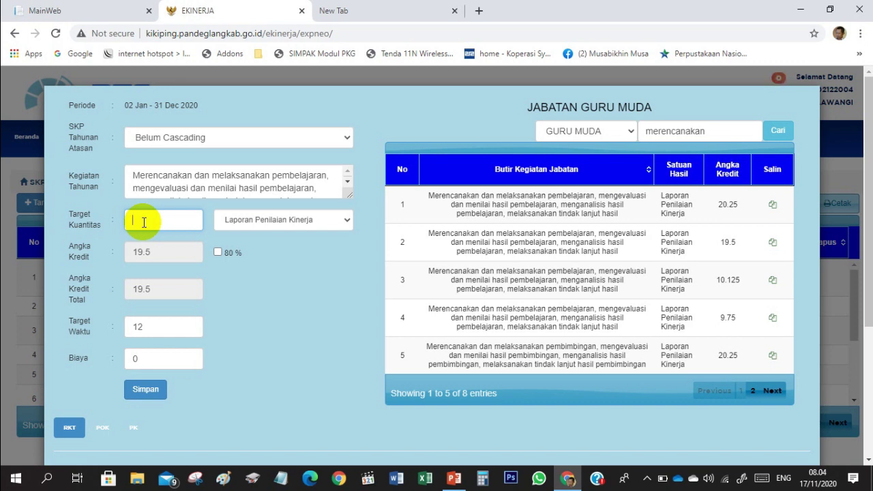
text(12)
click(226, 326)
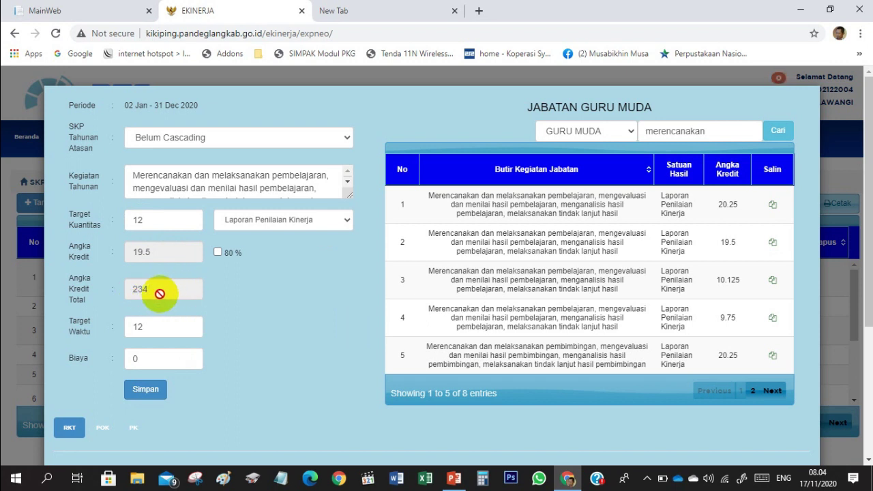
click(150, 219)
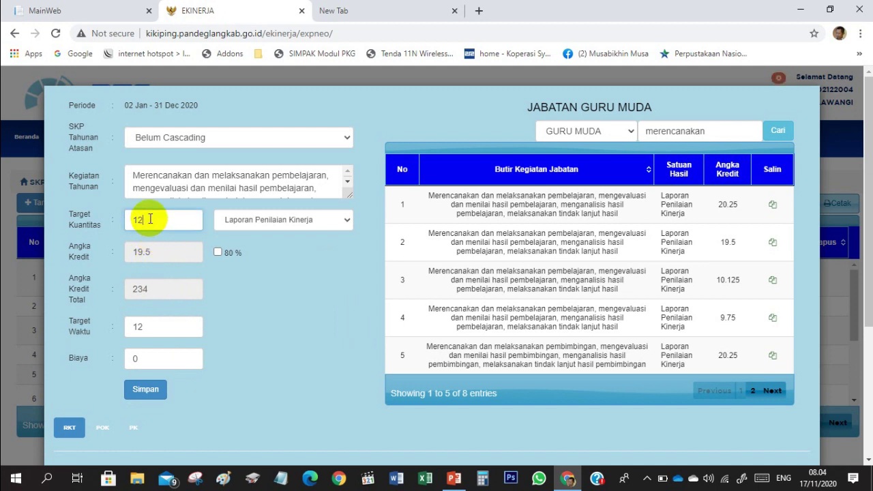
key(BackSpace)
click(275, 282)
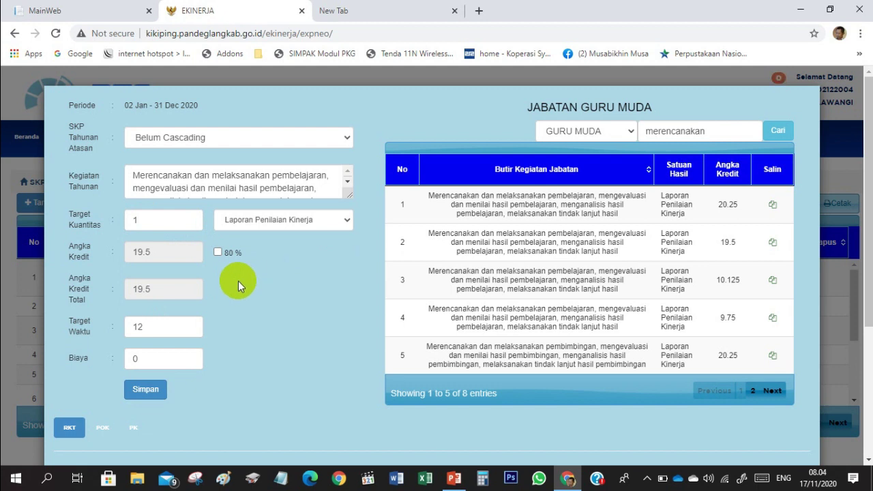
Save the revised target of the first annual activity and dismiss the confirmation.
click(145, 391)
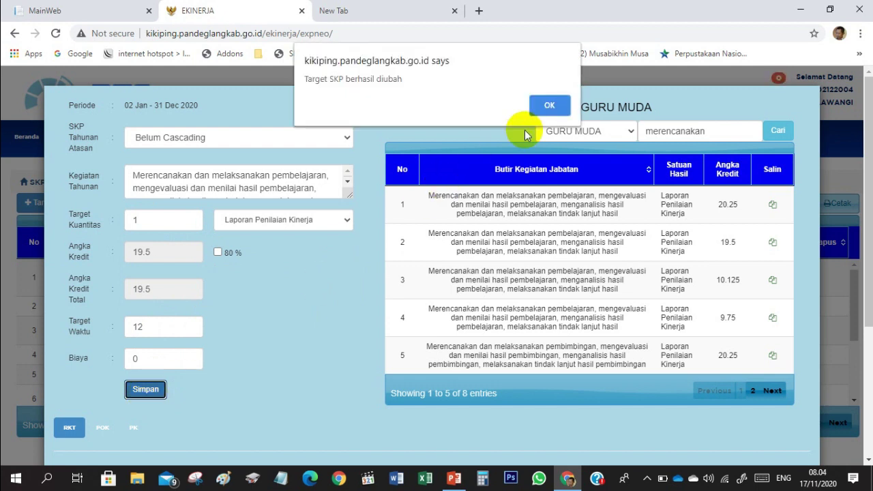
click(536, 111)
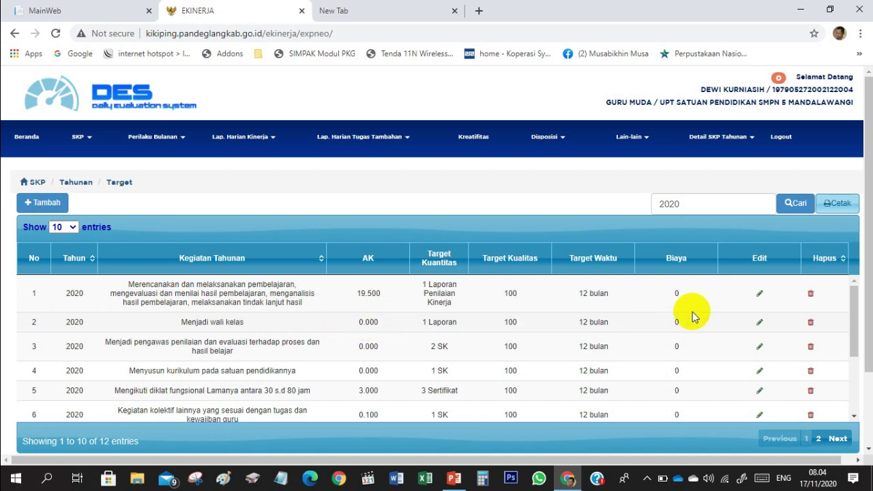
Edit the "Menjadi wali kelas" target, search the GURU MUDA activities for "wali" and copy in the item worth 0.975 credits.
click(760, 323)
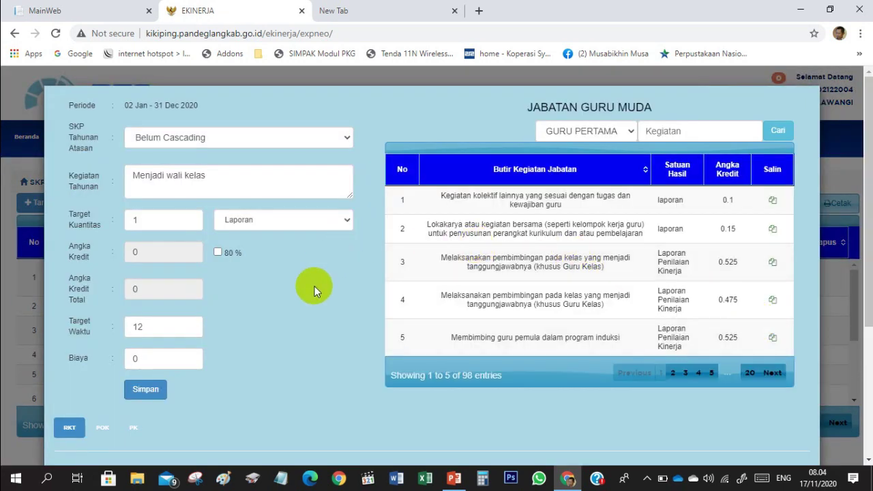
click(146, 259)
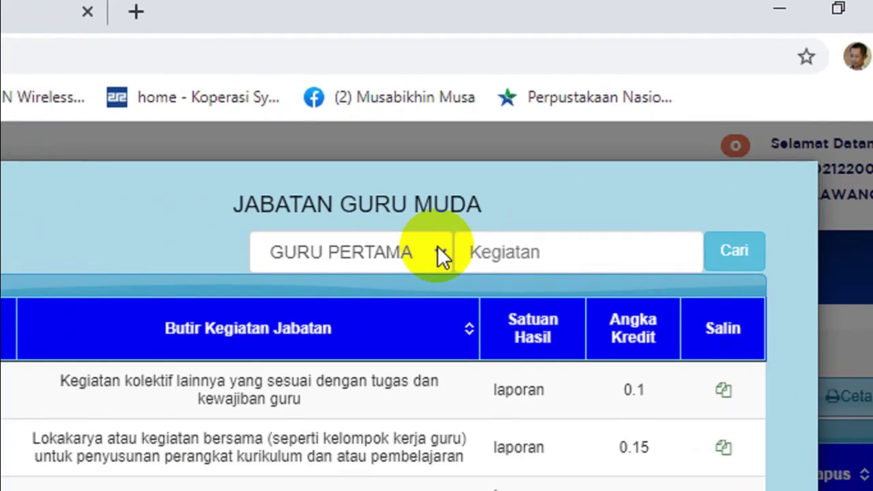
click(685, 168)
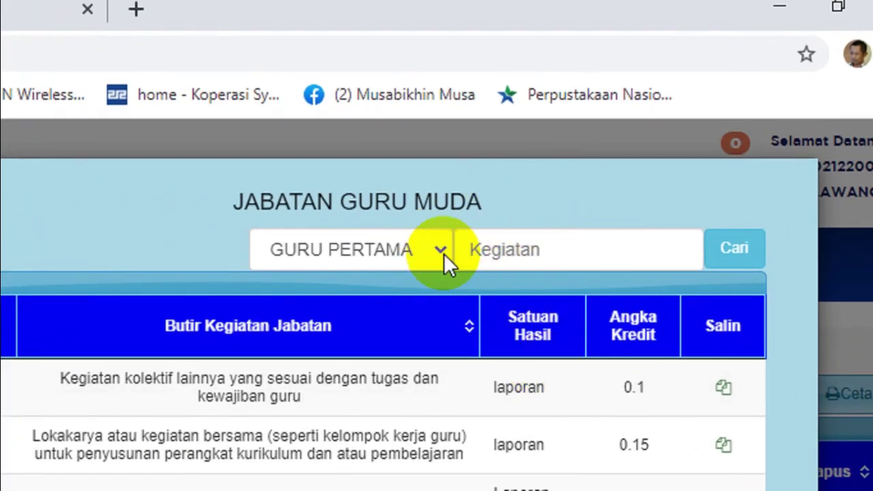
click(443, 255)
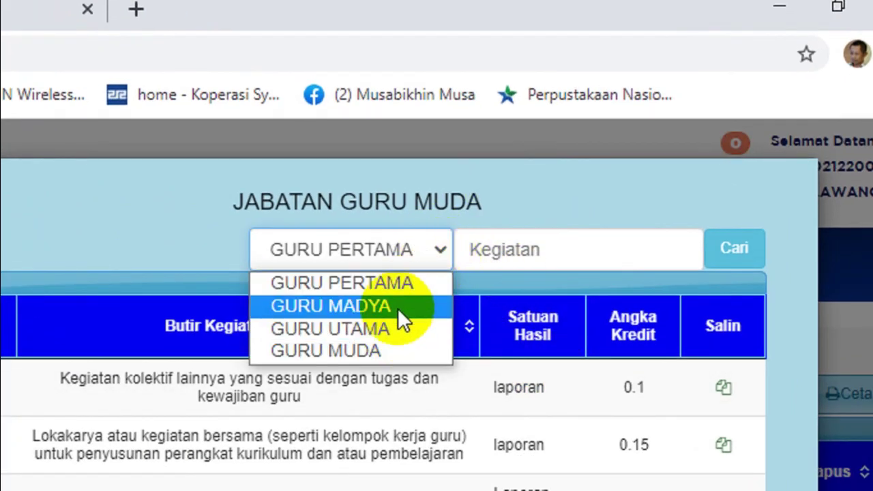
click(396, 351)
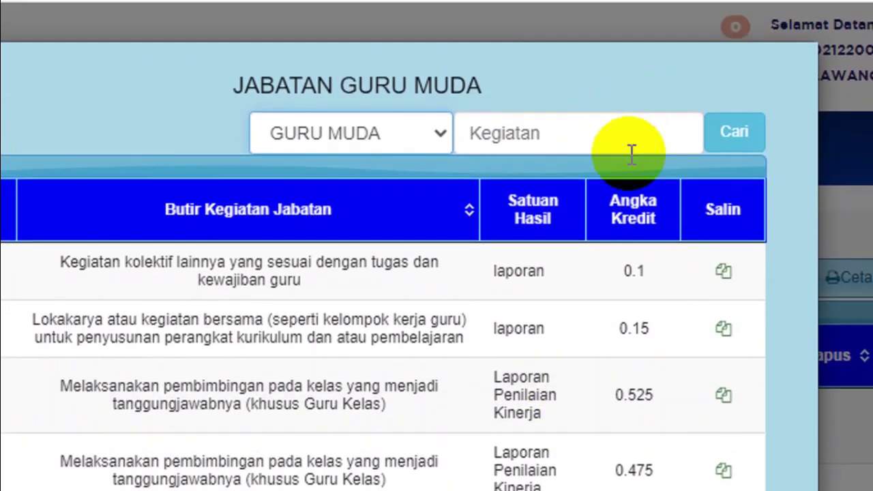
click(626, 168)
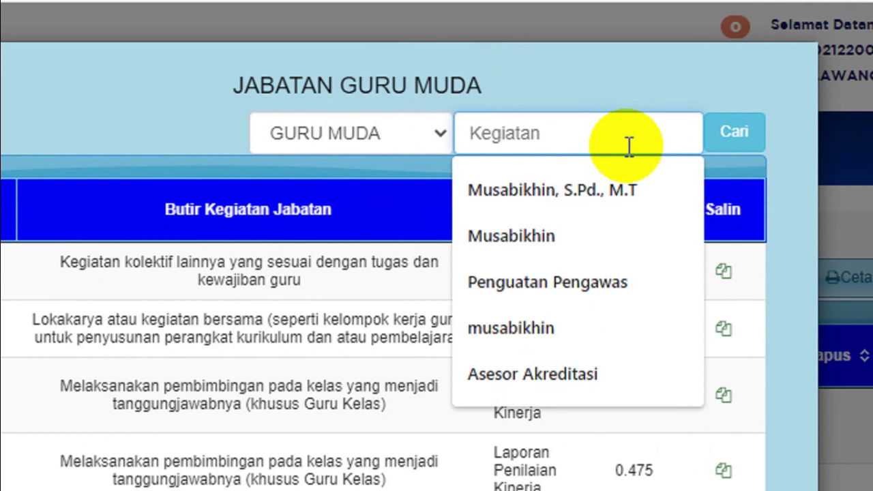
text(wali)
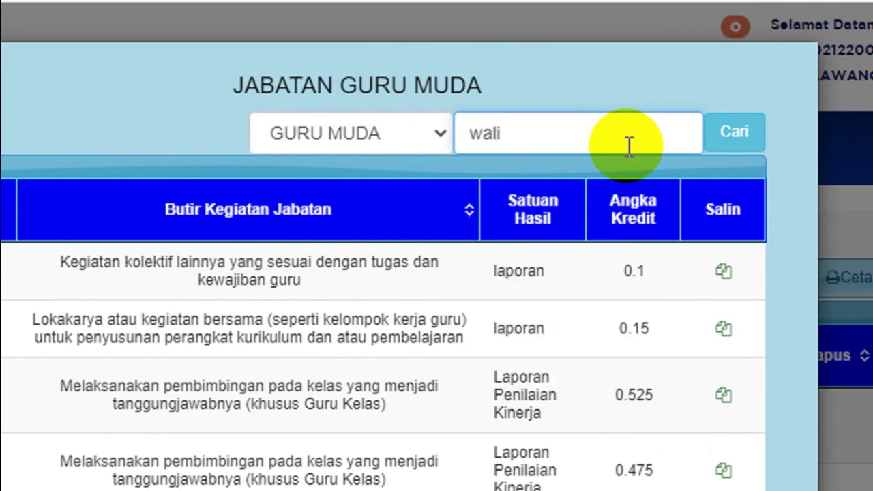
click(693, 141)
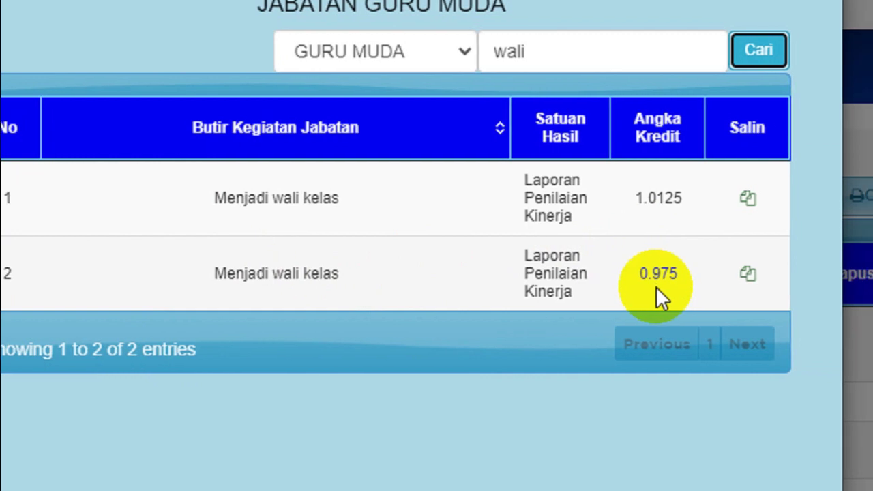
click(748, 273)
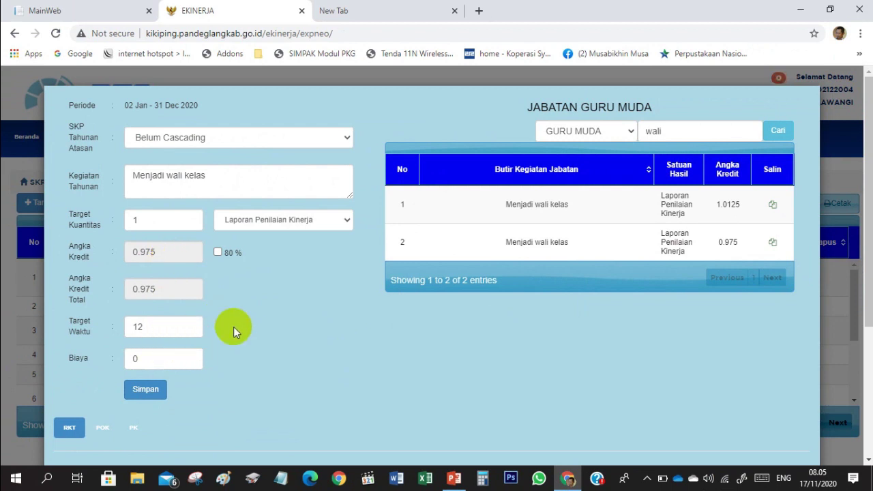
Save the revised "Menjadi wali kelas" target, dismiss the confirmation and review the AK figures in the 2020 target list.
click(143, 391)
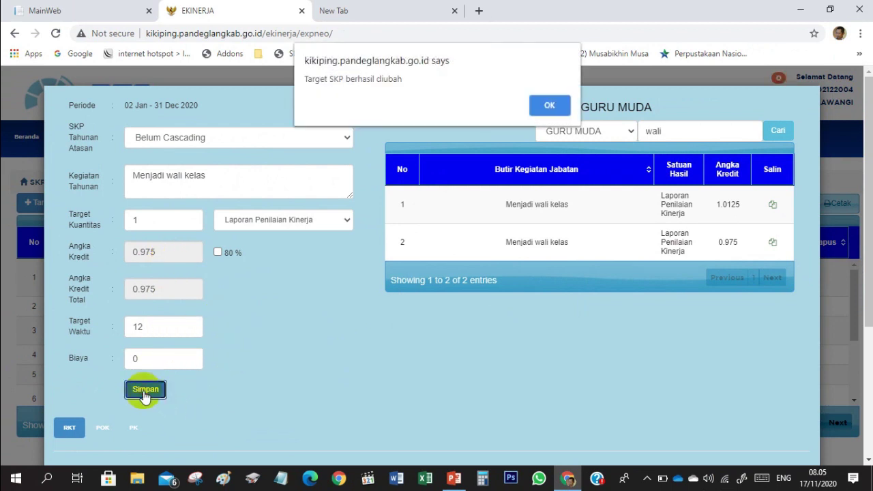
click(541, 104)
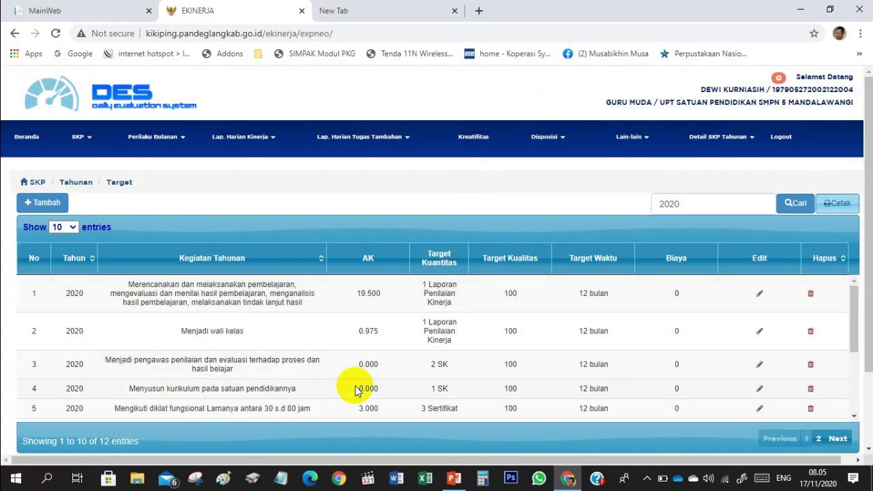
scroll(315, 357, down, 1)
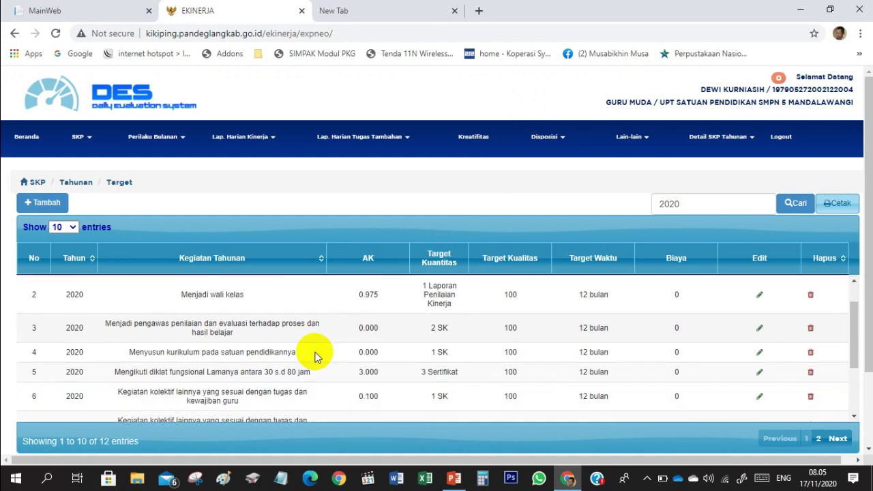
scroll(315, 356, up, 1)
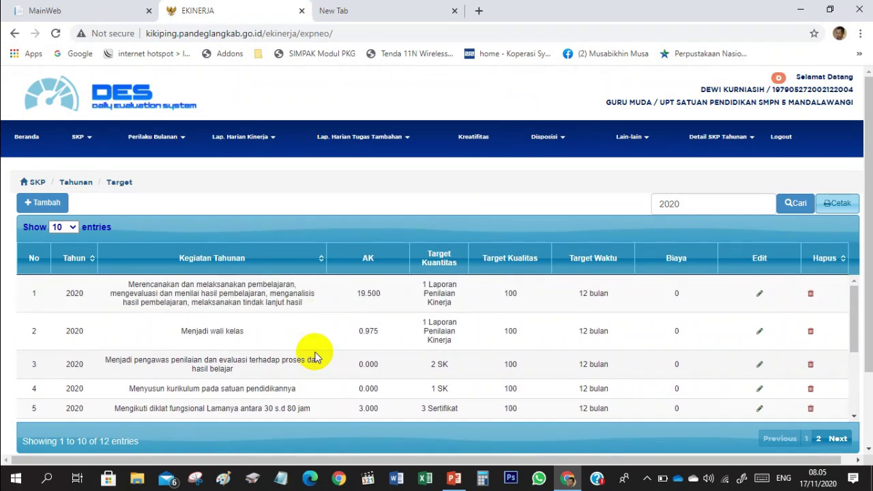
scroll(315, 356, down, 2)
scroll(315, 356, up, 2)
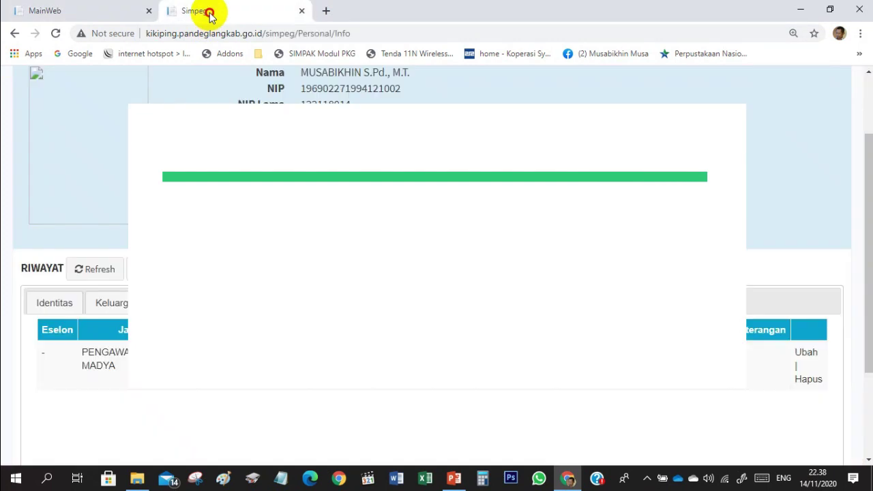
Log in to e-File Personal from the SSOSIMPEG portal and close the blank new-record form.
click(106, 12)
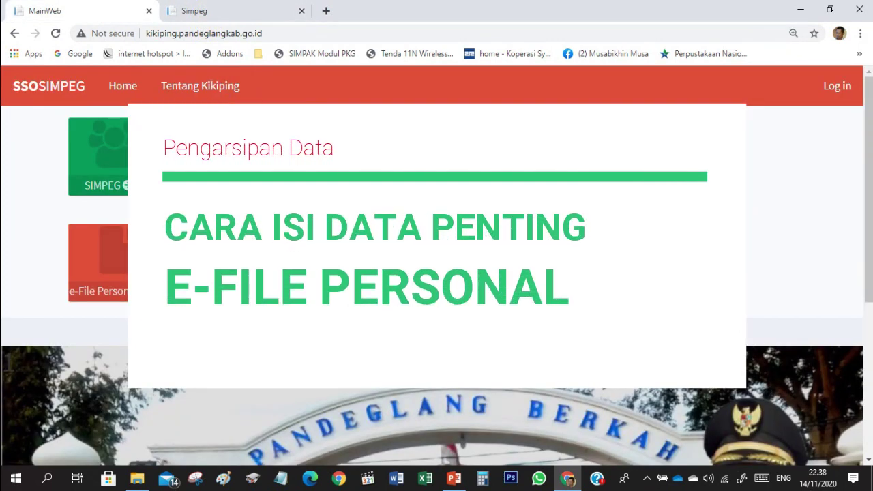
click(115, 296)
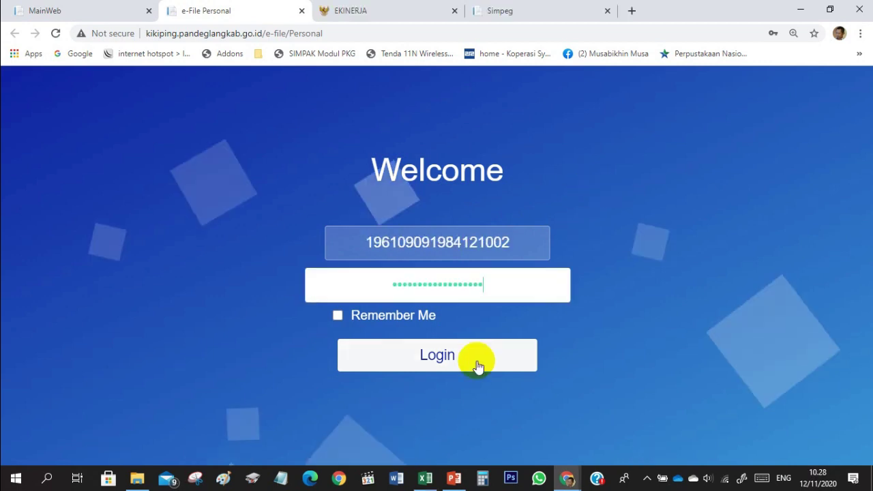
click(477, 366)
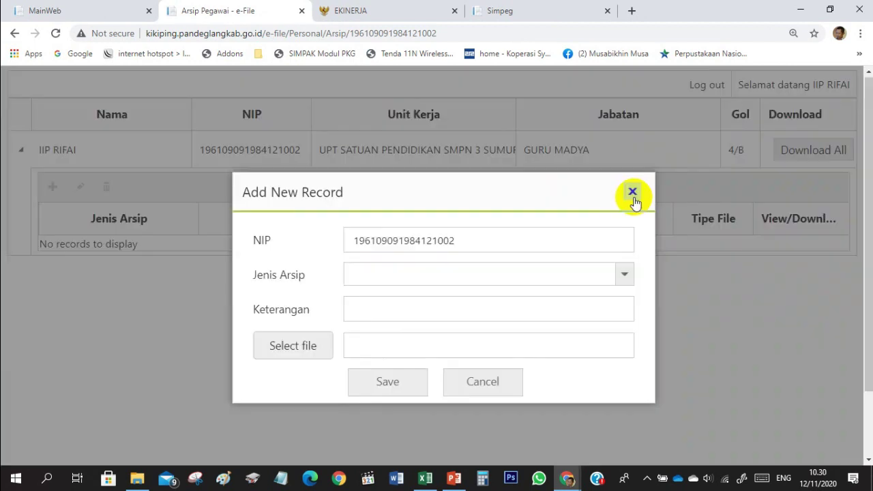
click(634, 198)
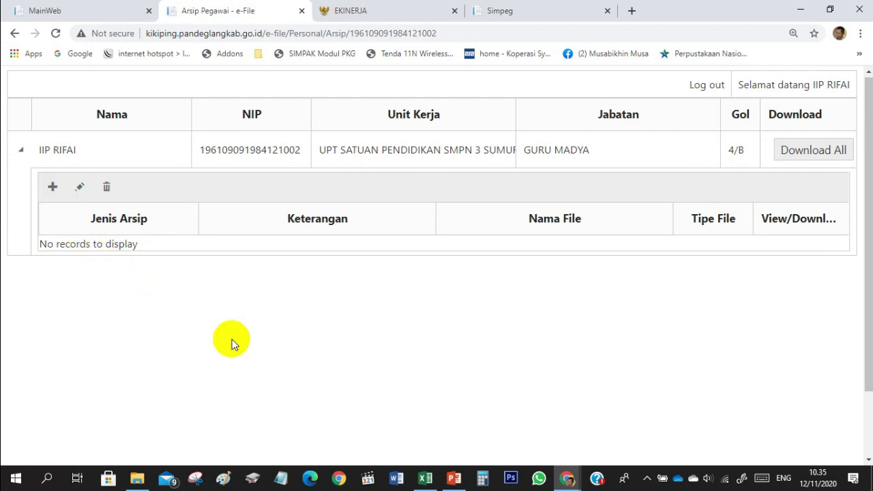
Start a new archive record with IJAZAH as the Jenis Arsip and SD as the Keterangan.
click(55, 191)
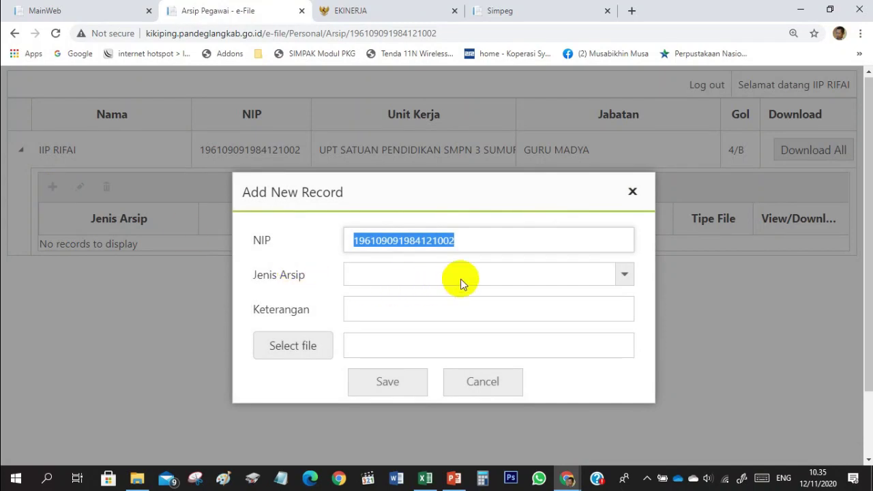
click(479, 280)
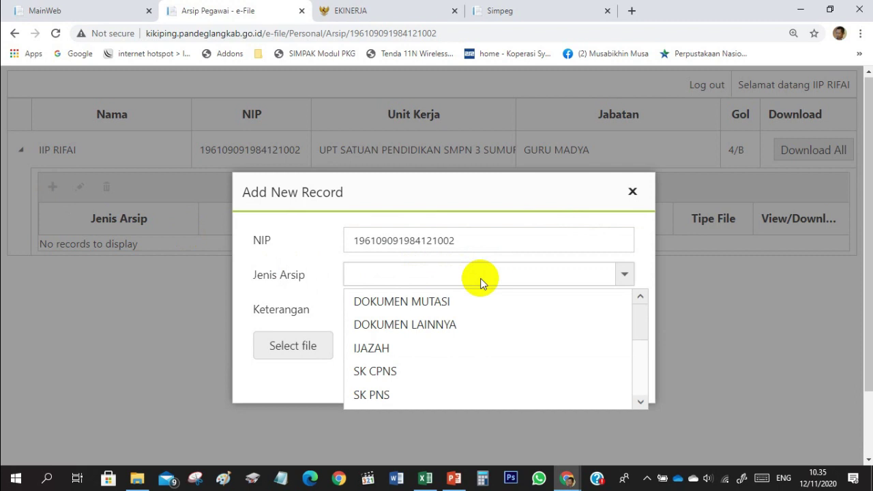
click(446, 348)
click(411, 314)
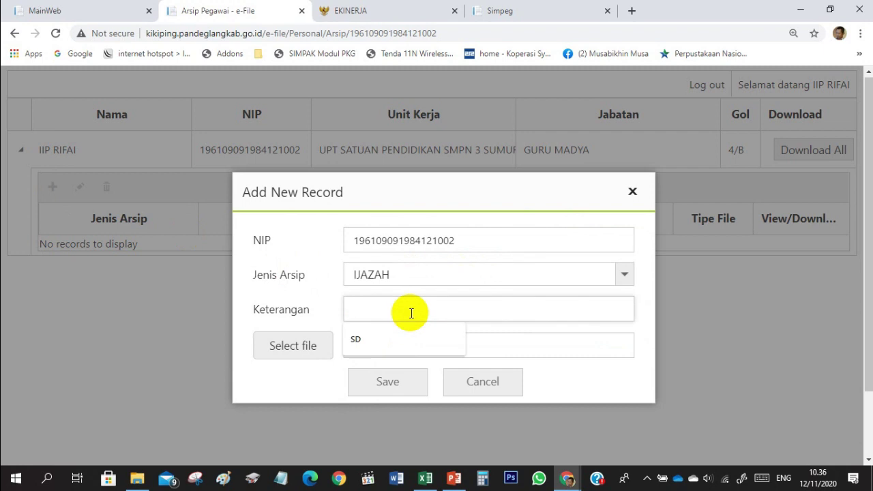
click(396, 348)
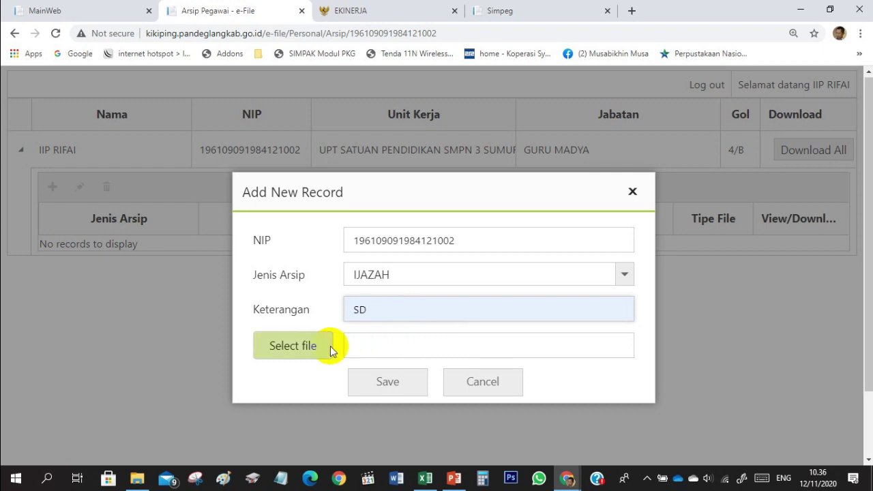
Upload 01-Ijazah SD.pdf as the file of the IJAZAH record and save the record.
click(307, 350)
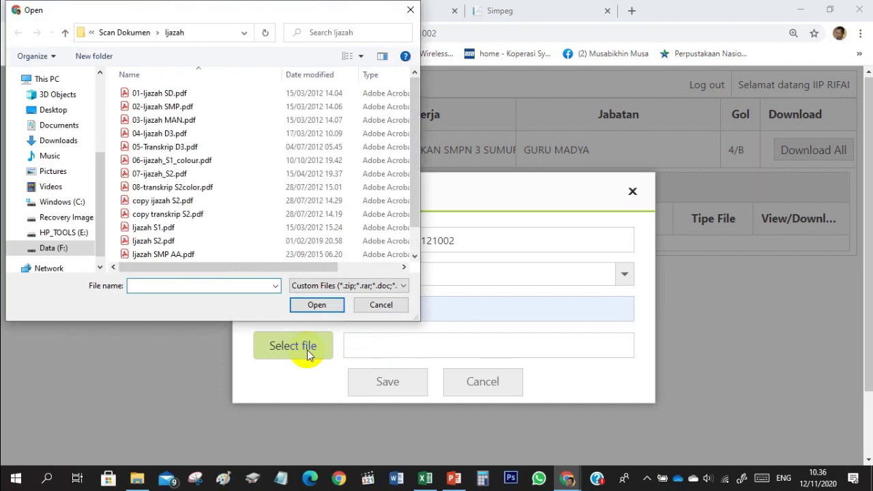
click(173, 97)
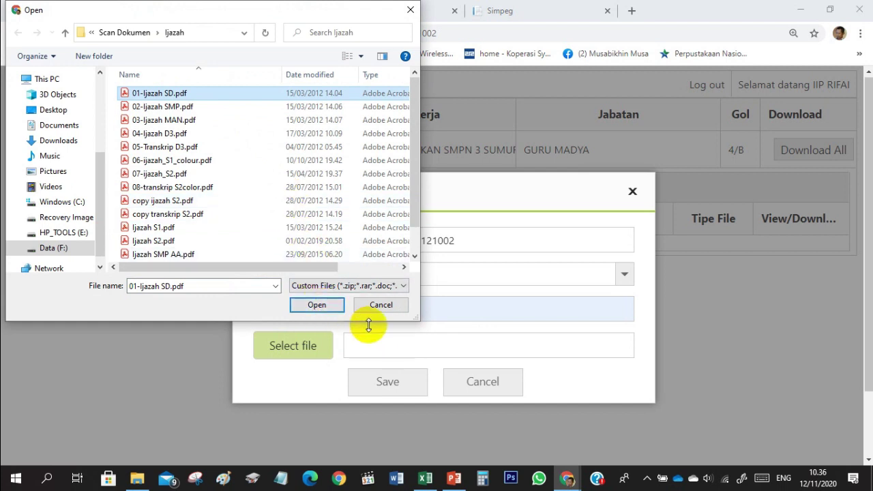
click(322, 306)
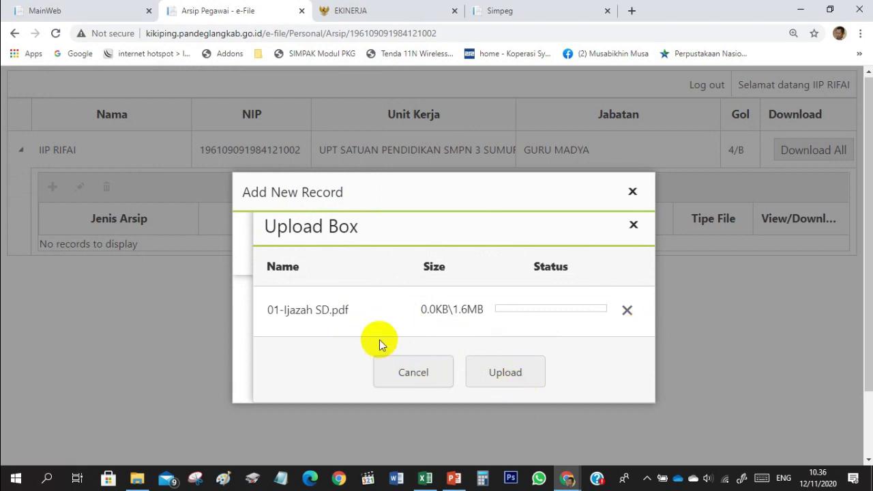
click(493, 374)
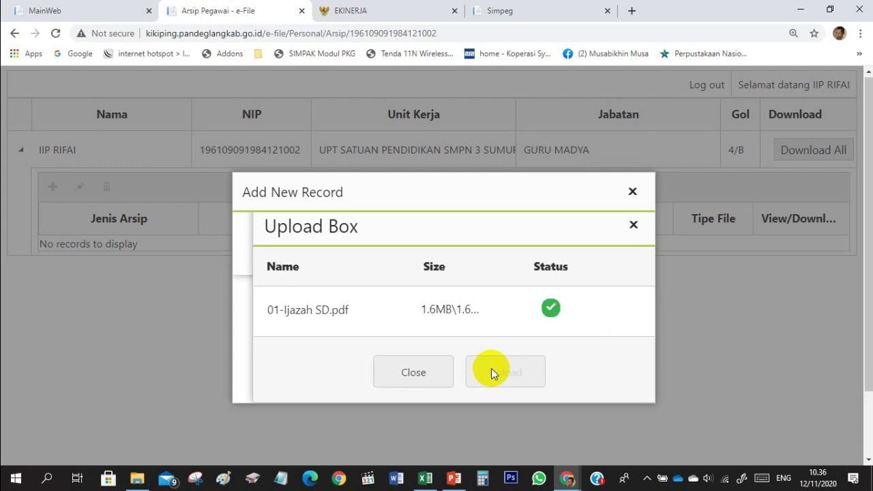
click(431, 373)
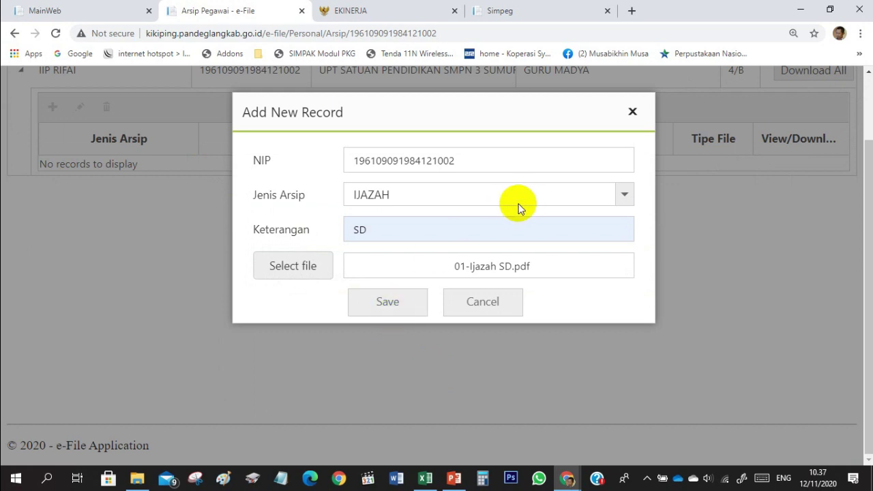
click(383, 305)
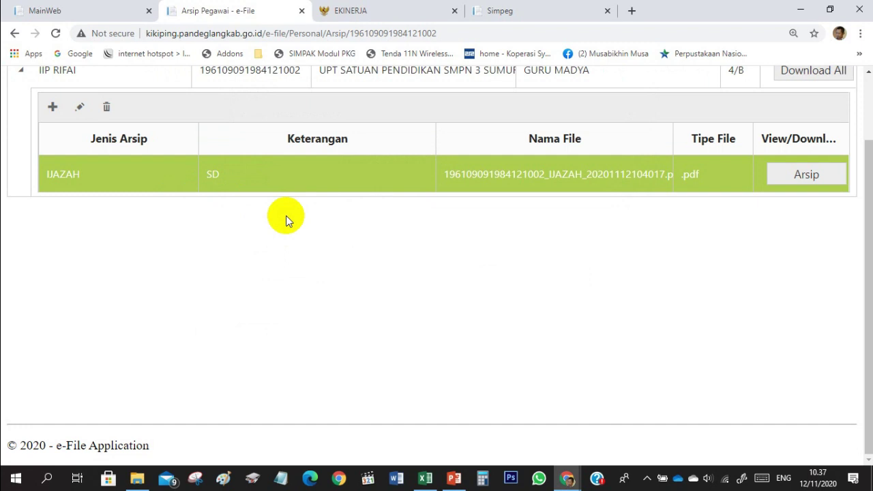
Examine the full range of Jenis Arsip options in another new archive record, and close the form without saving.
scroll(285, 215, up, 2)
scroll(286, 215, up, 1)
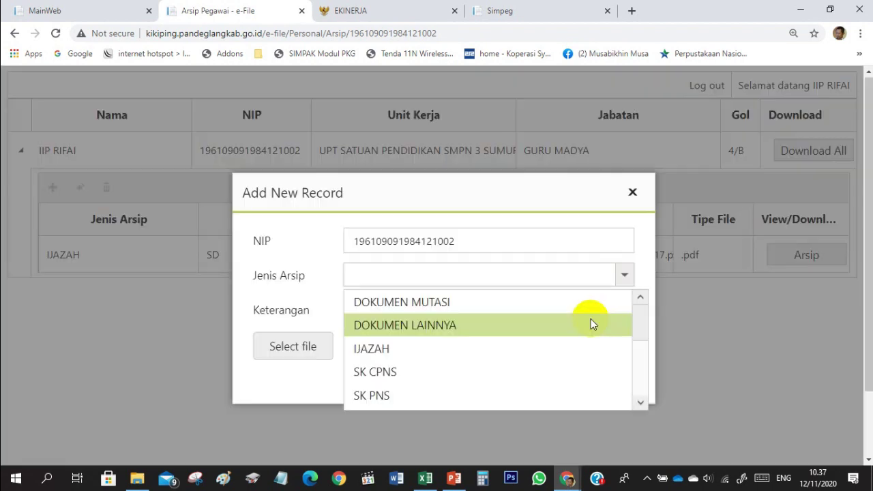
scroll(591, 319, down, 2)
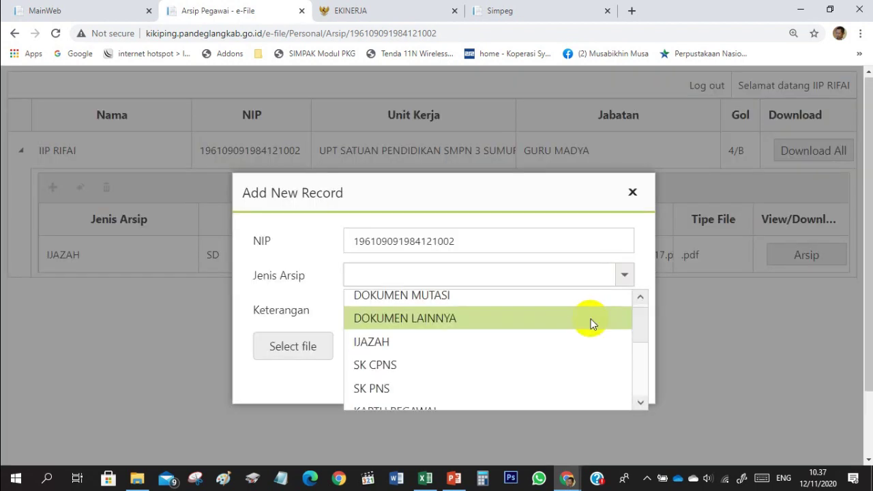
scroll(591, 318, down, 5)
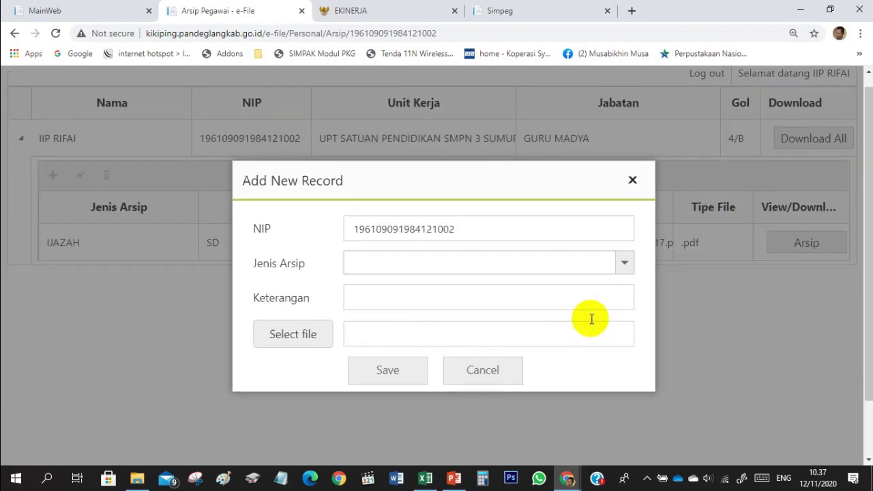
click(623, 263)
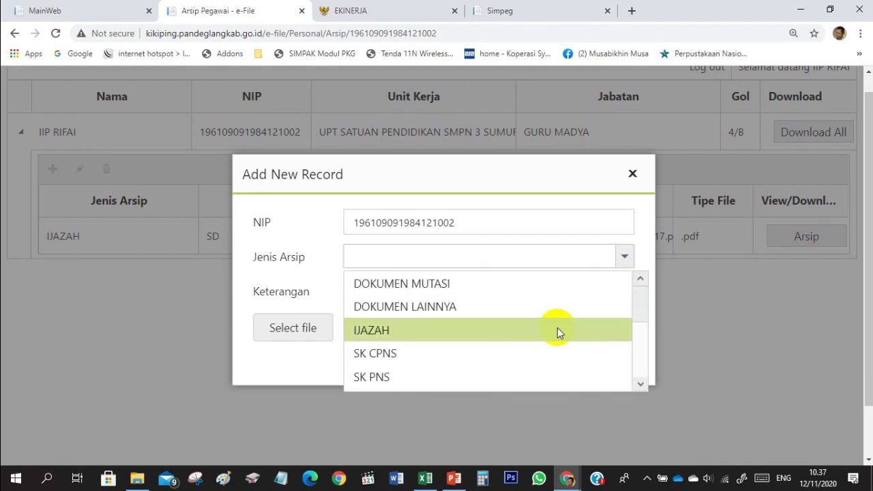
scroll(557, 332, down, 5)
scroll(557, 327, down, 2)
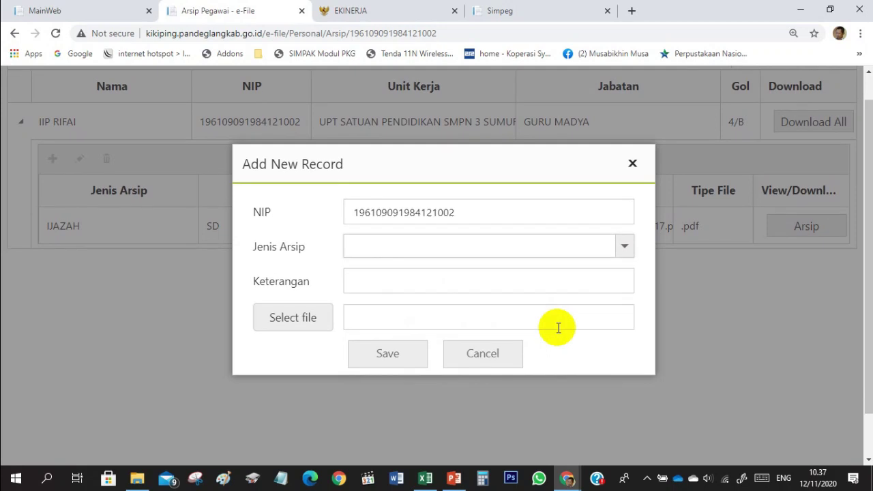
click(564, 240)
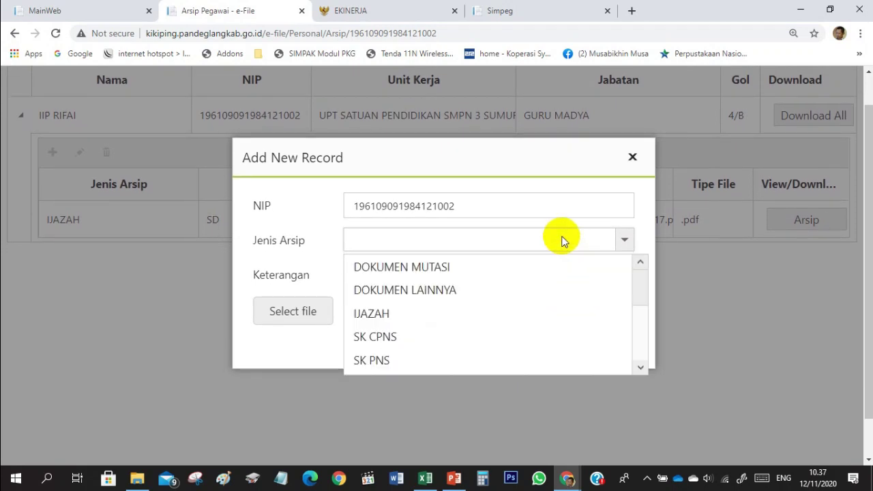
scroll(553, 305, down, 1)
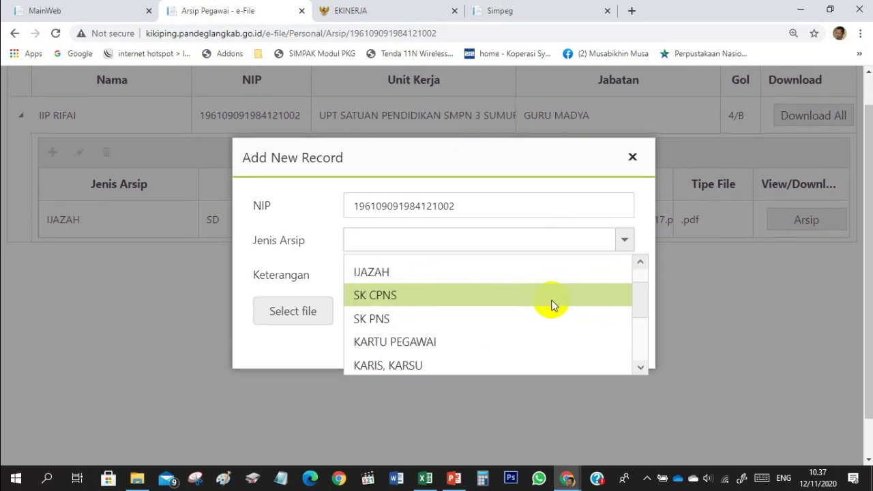
scroll(553, 305, down, 1)
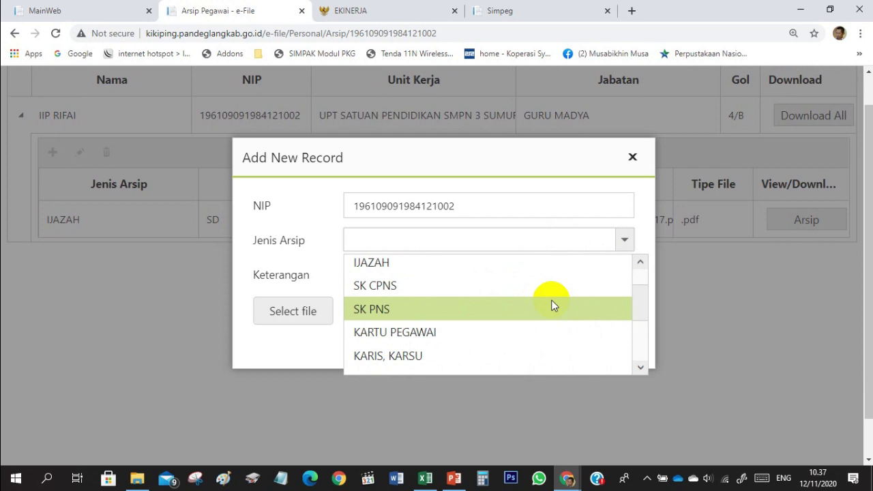
scroll(553, 305, down, 3)
scroll(553, 305, down, 1)
scroll(553, 305, down, 3)
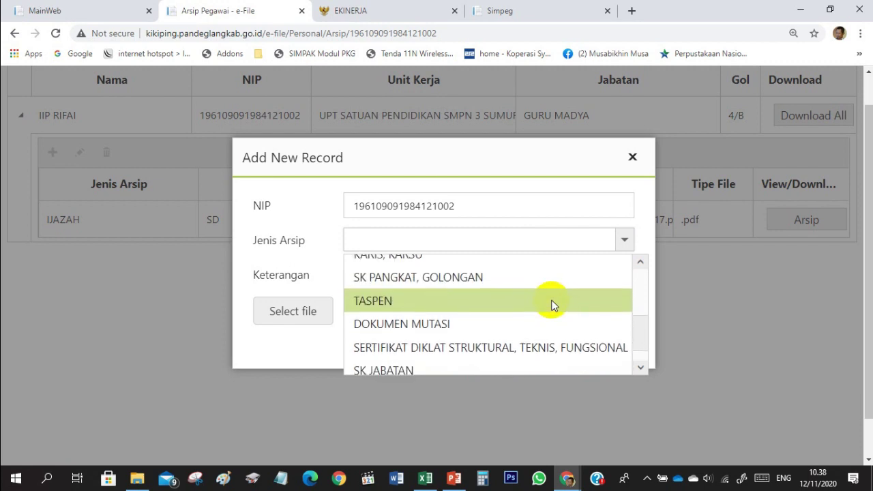
scroll(553, 305, down, 1)
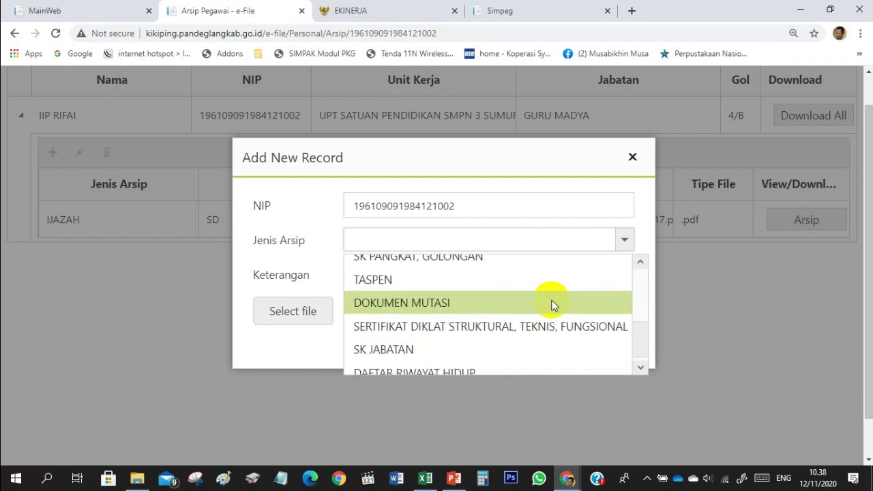
scroll(552, 317, down, 1)
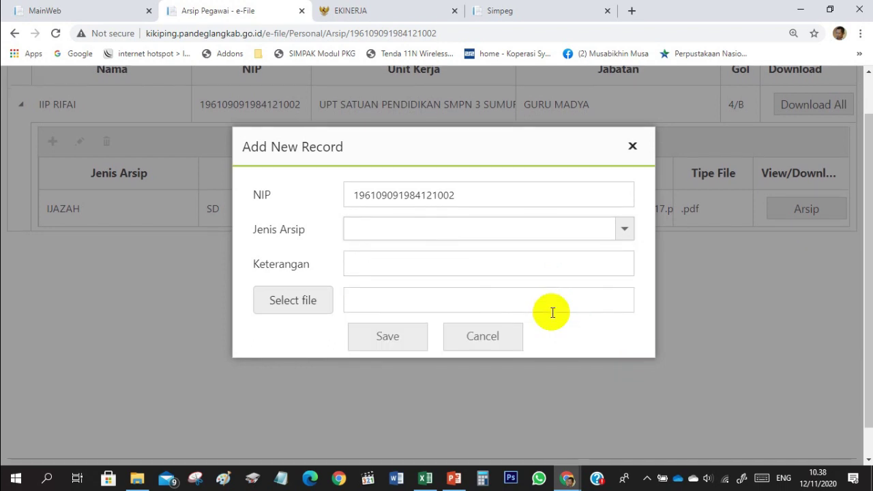
click(538, 230)
drag(643, 292, 648, 358)
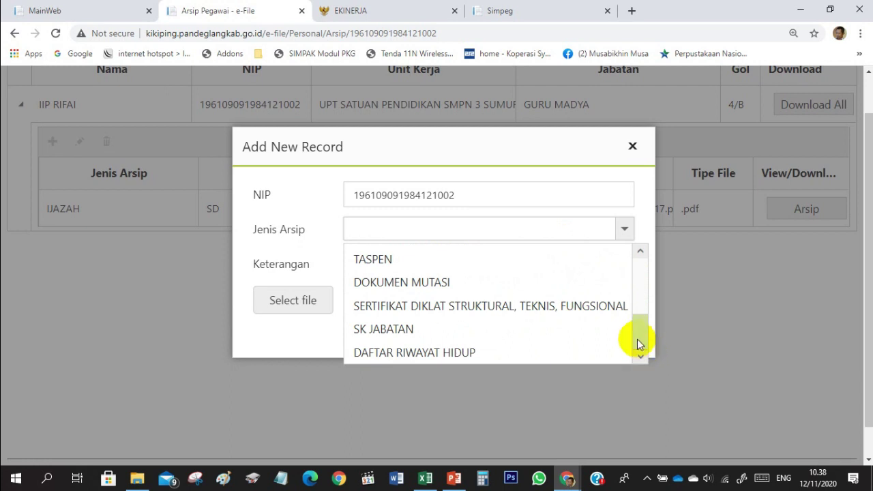
drag(637, 344, 628, 276)
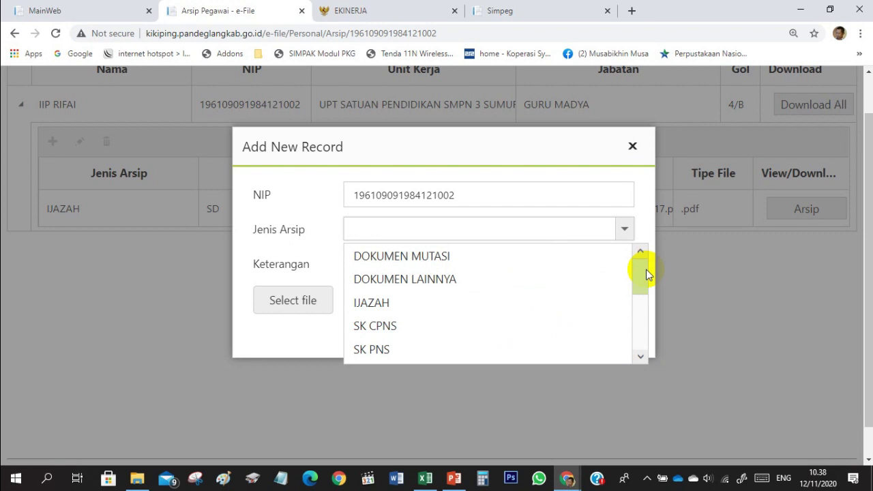
scroll(642, 270, down, 1)
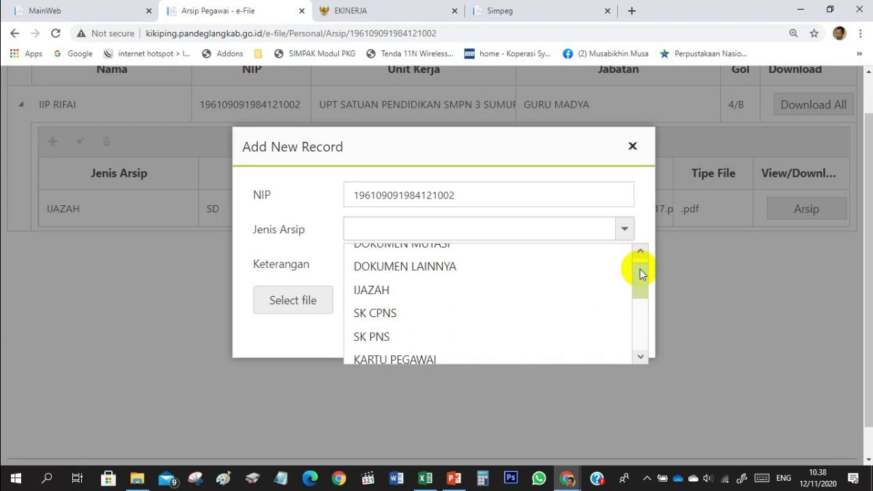
click(633, 148)
click(633, 147)
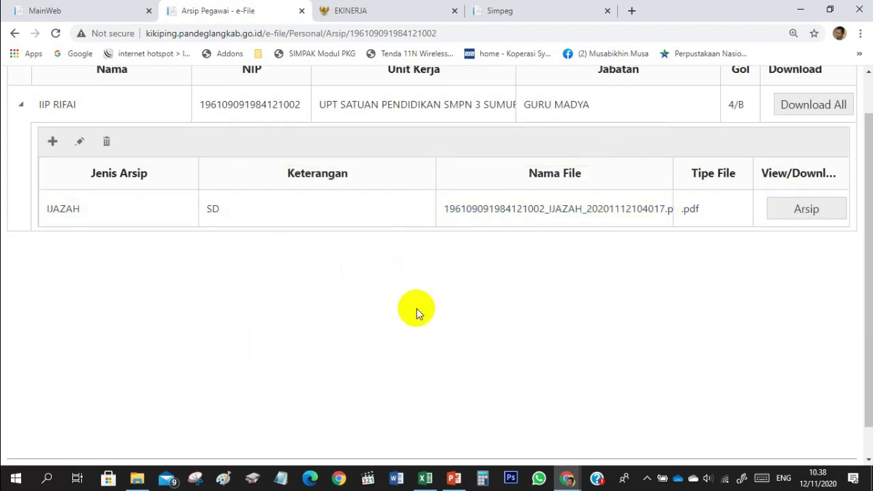